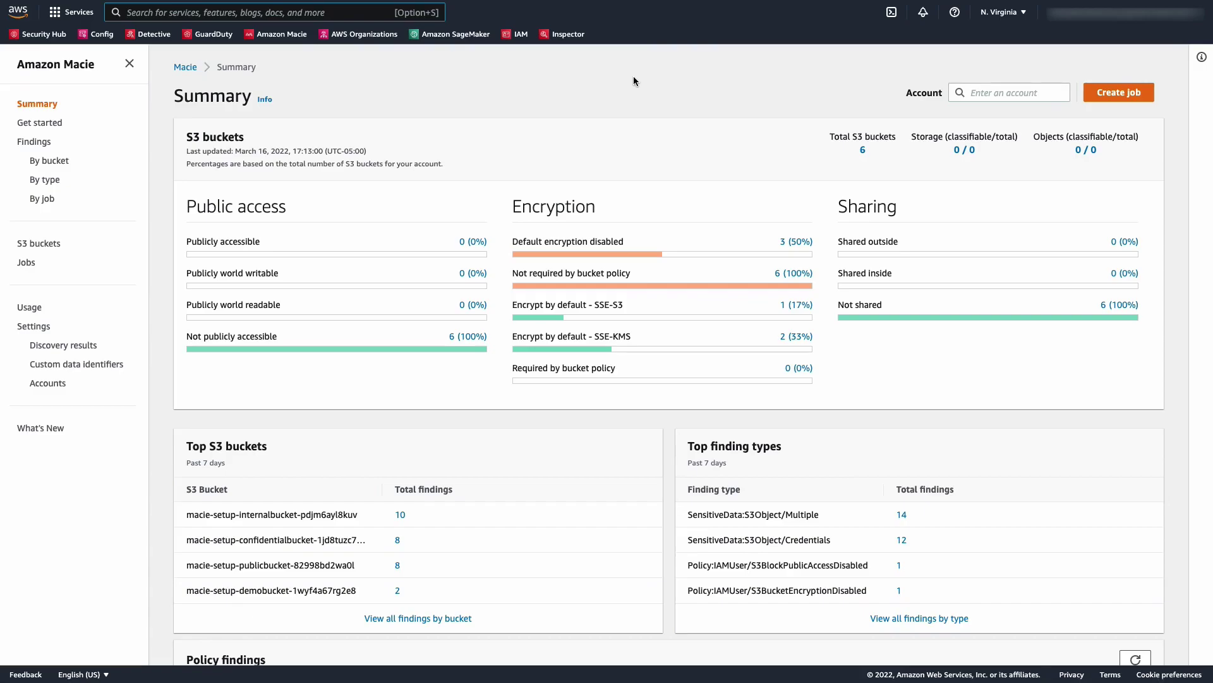
Show Macie's Findings page listing the account's 28 findings.
left_click(34, 141)
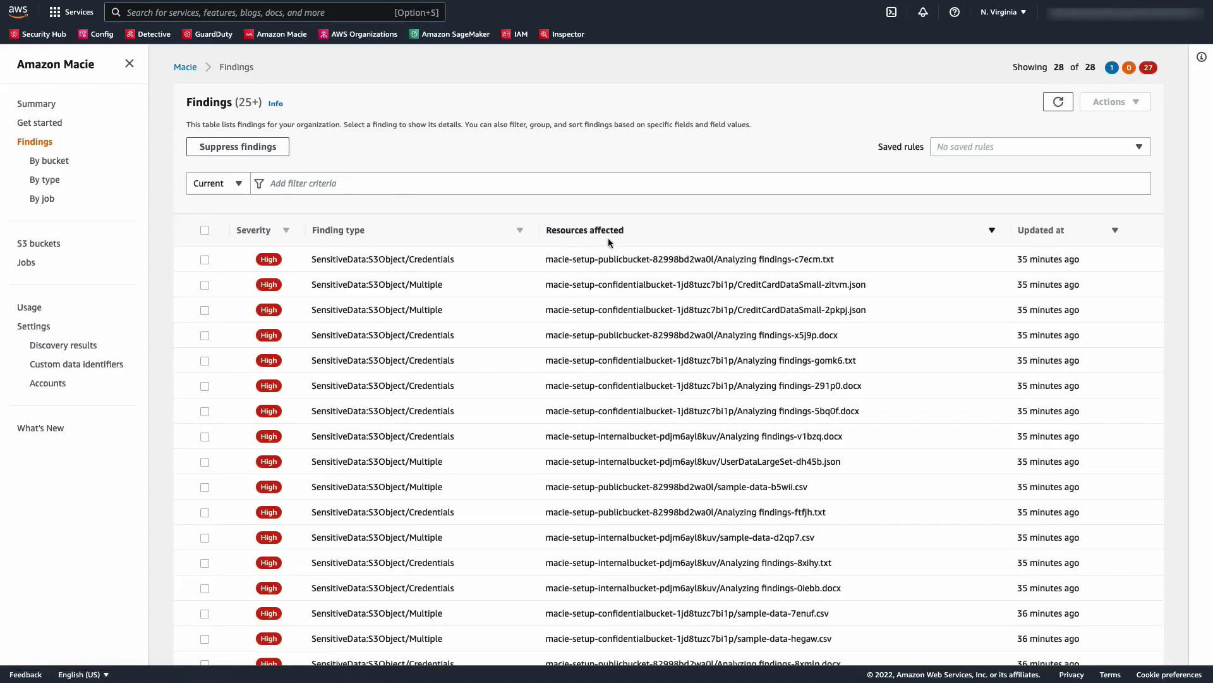
View the details of the first credentials finding in Macie.
left_click(637, 260)
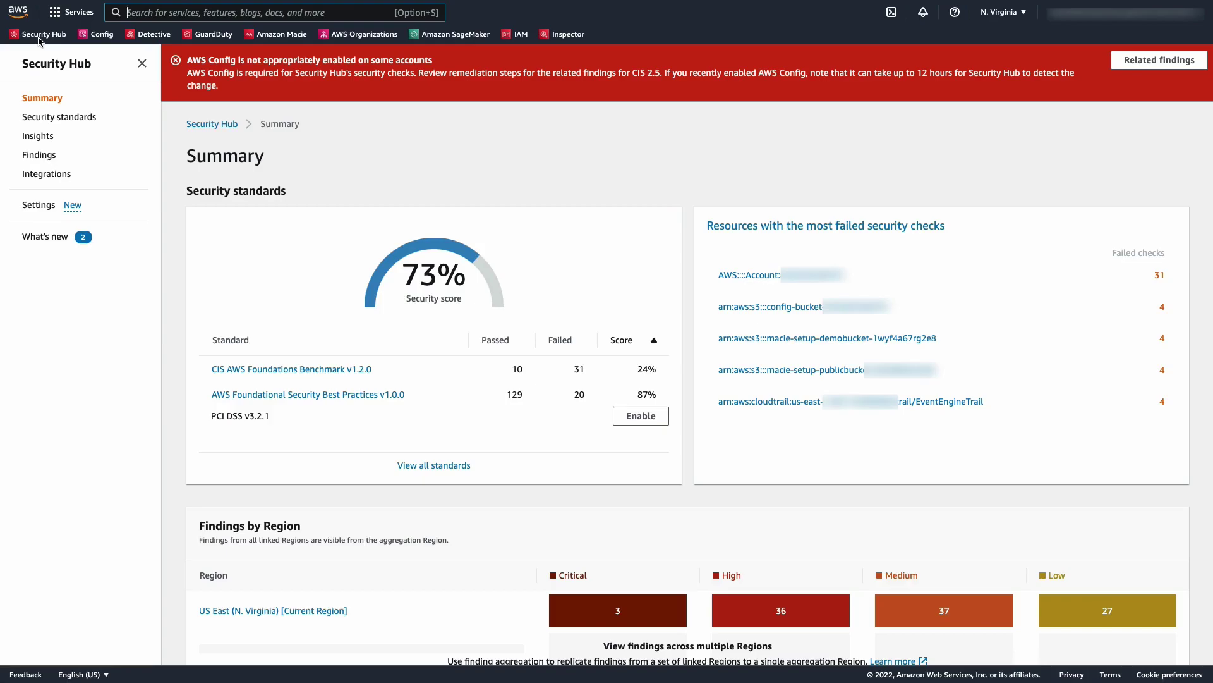
List Security Hub findings and show the medium-severity KMS.2 inline-policy finding's details.
left_click(39, 155)
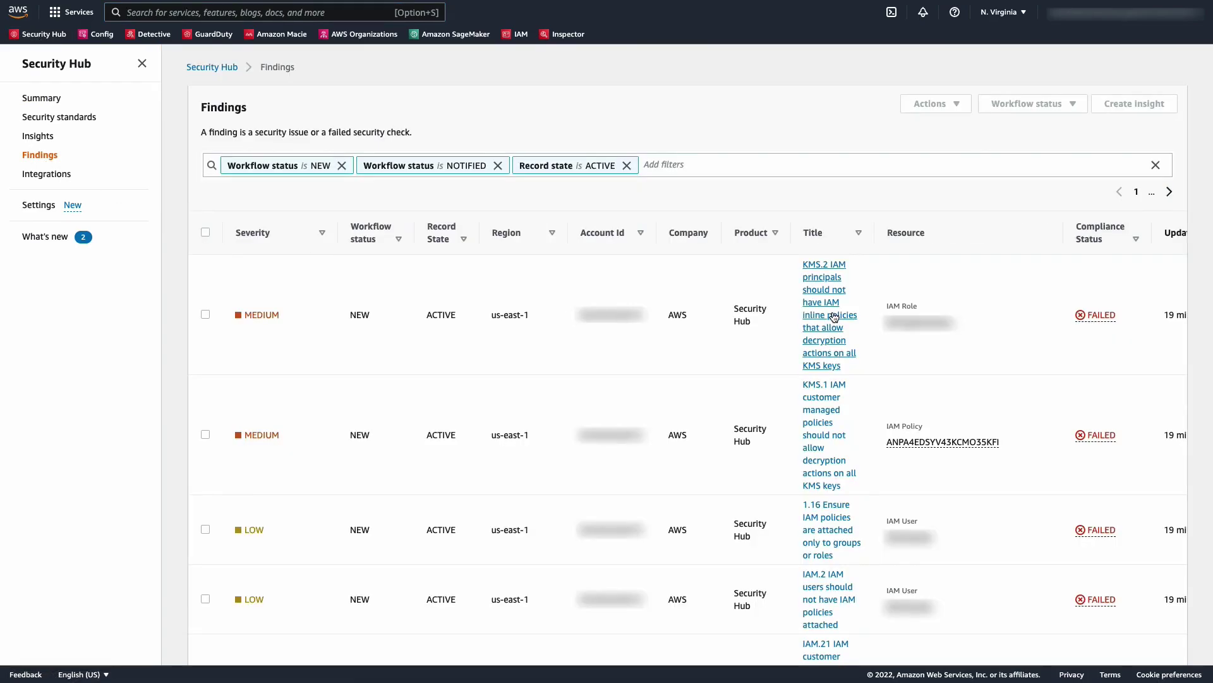
left_click(833, 316)
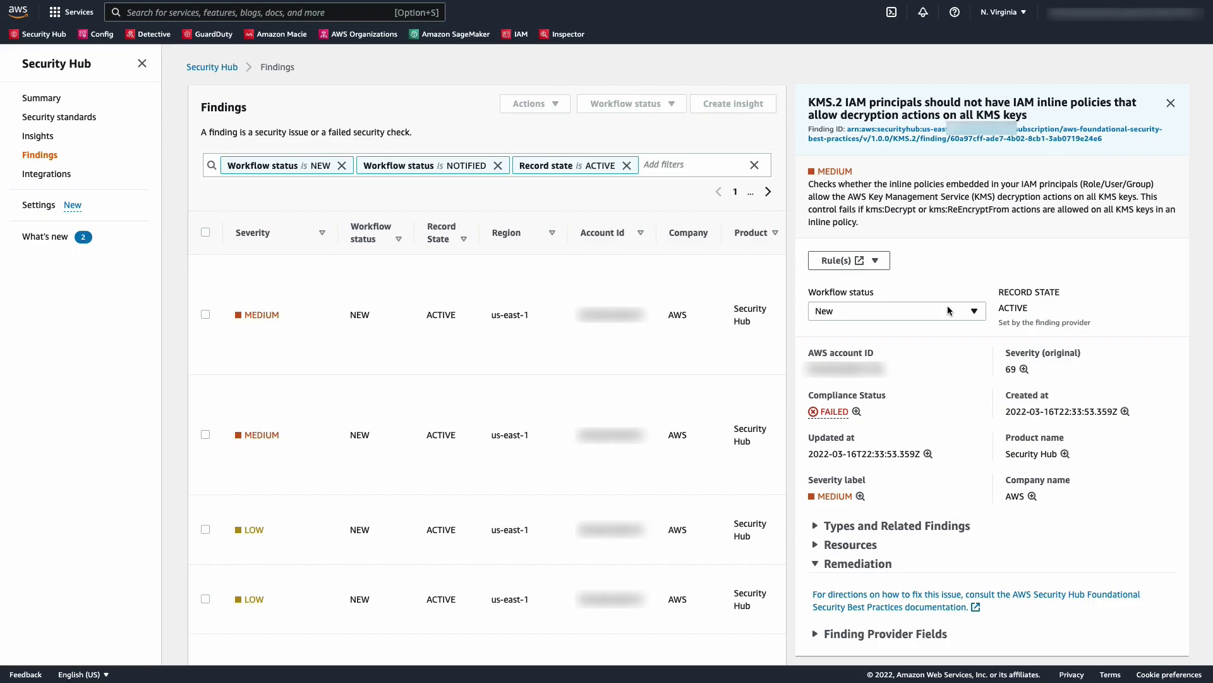
Review the KMS.2 finding's full JSON record, then go back to Macie's Summary.
left_click(948, 140)
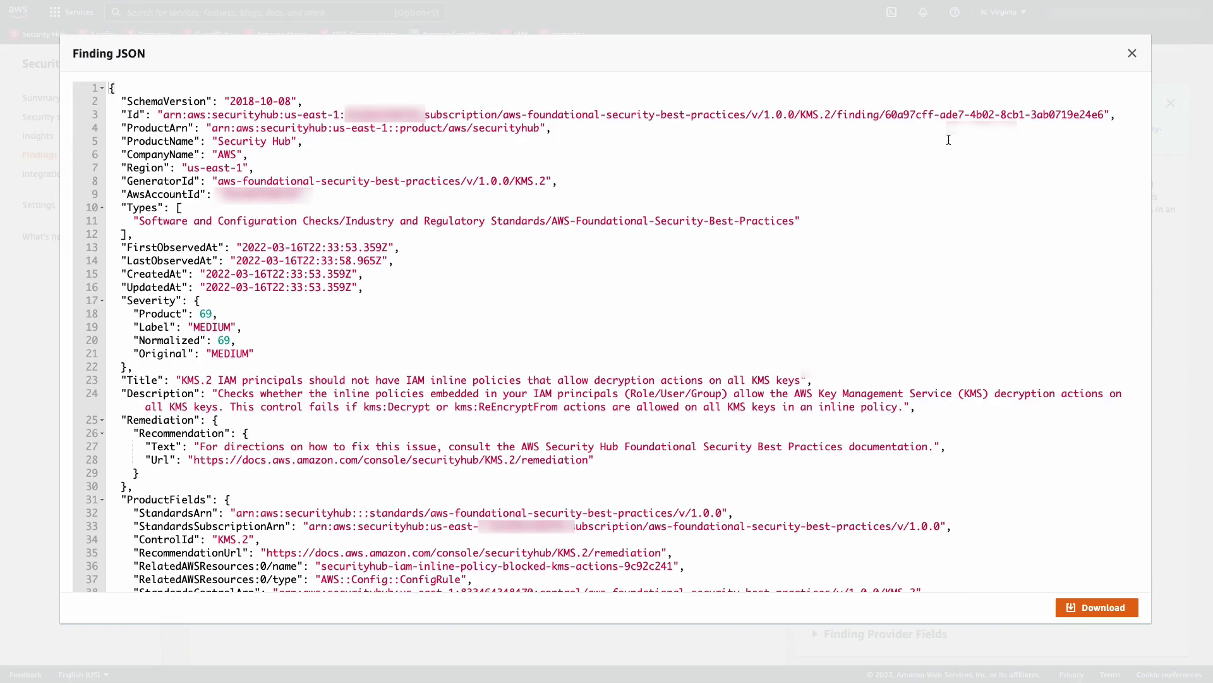
left_click(1134, 55)
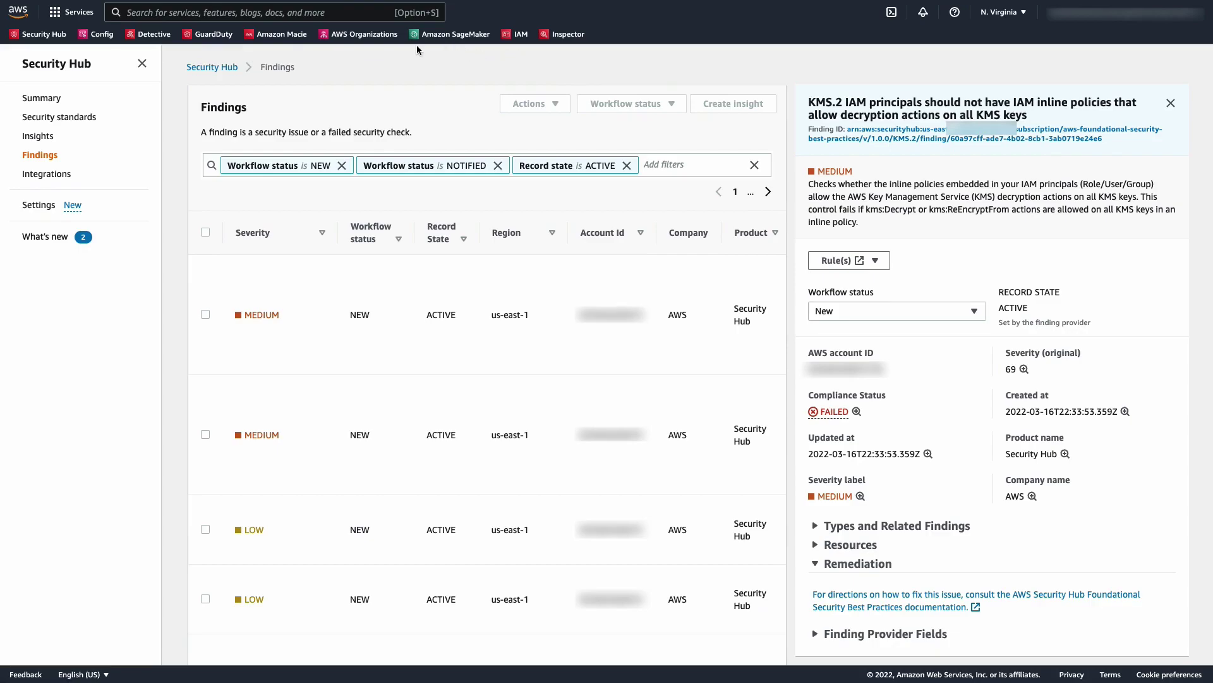
left_click(282, 34)
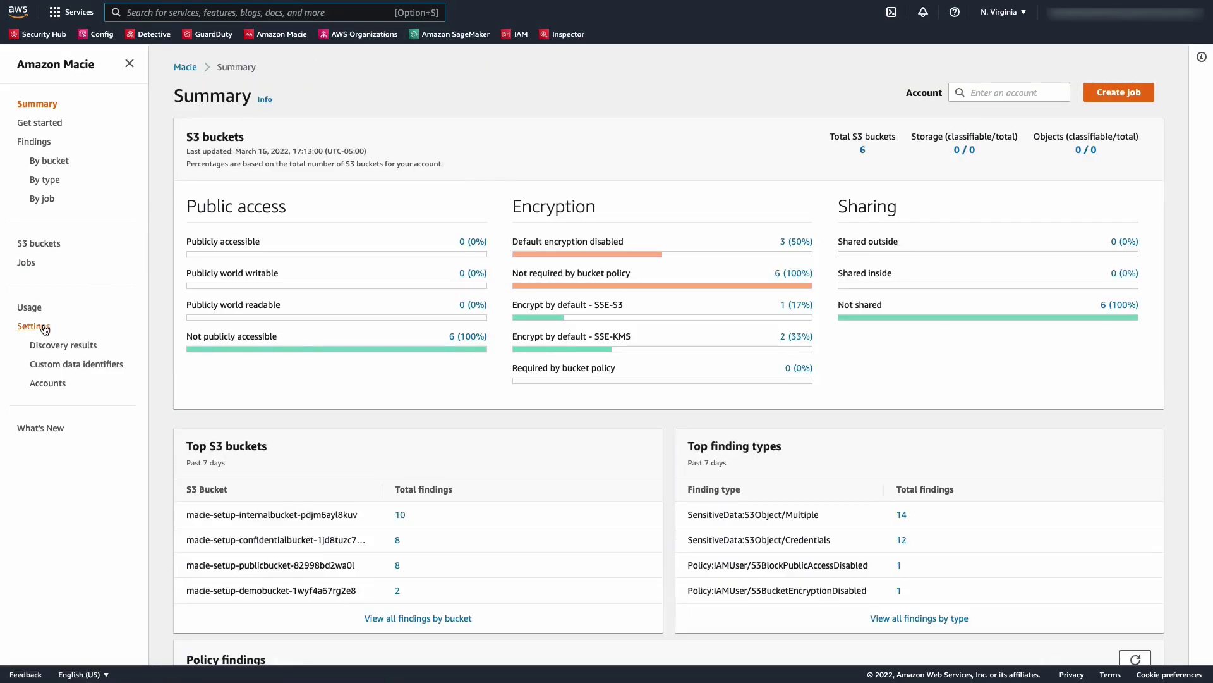
In Macie Settings, also publish sensitive data findings to Security Hub.
left_click(35, 326)
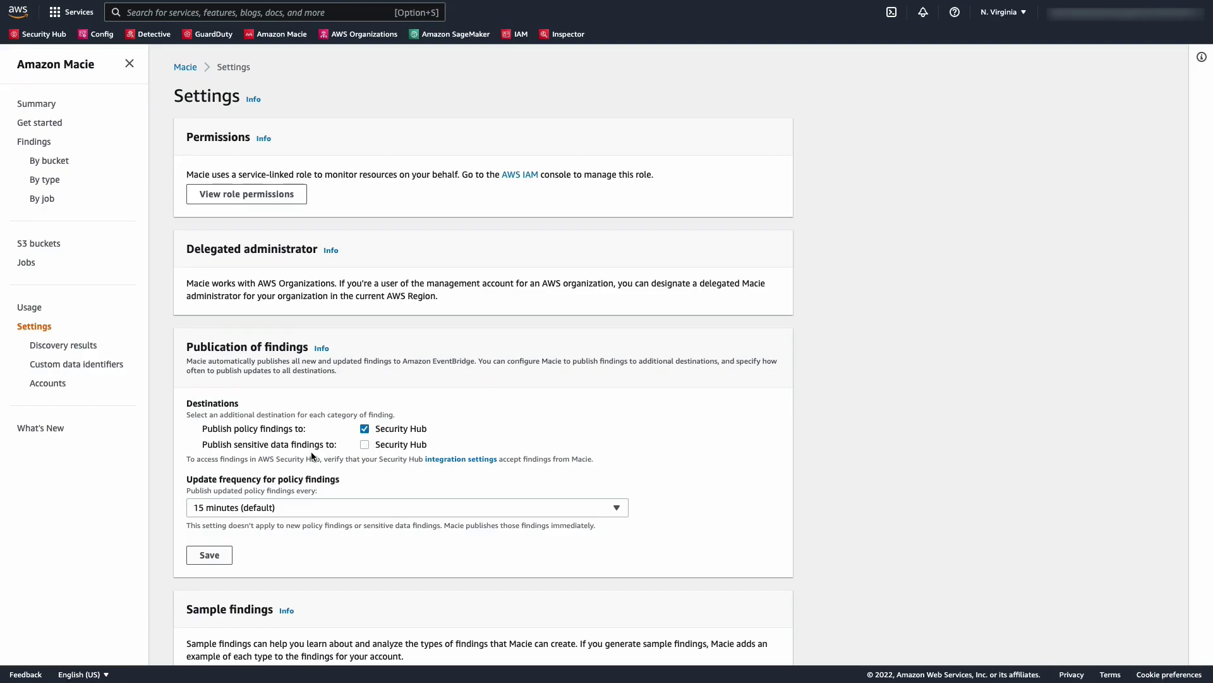
left_click(385, 446)
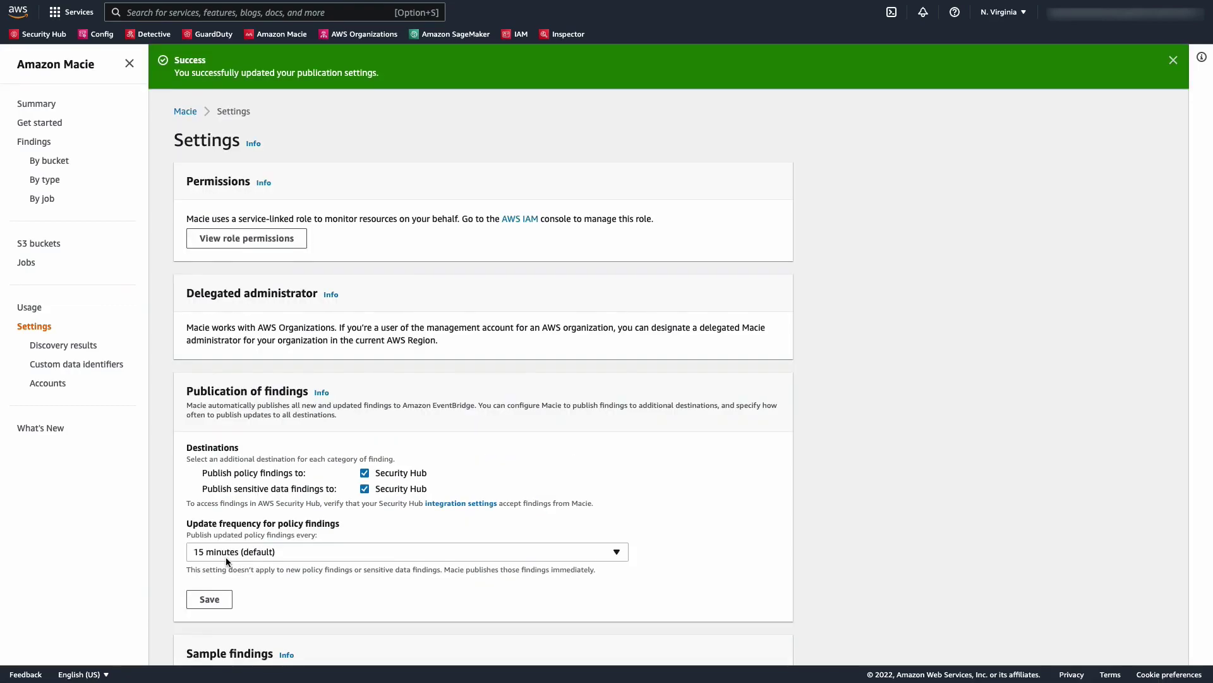
Switch to the Security Hub summary, which shows the latest Amazon Macie and IAM Access Analyzer findings.
left_click(43, 34)
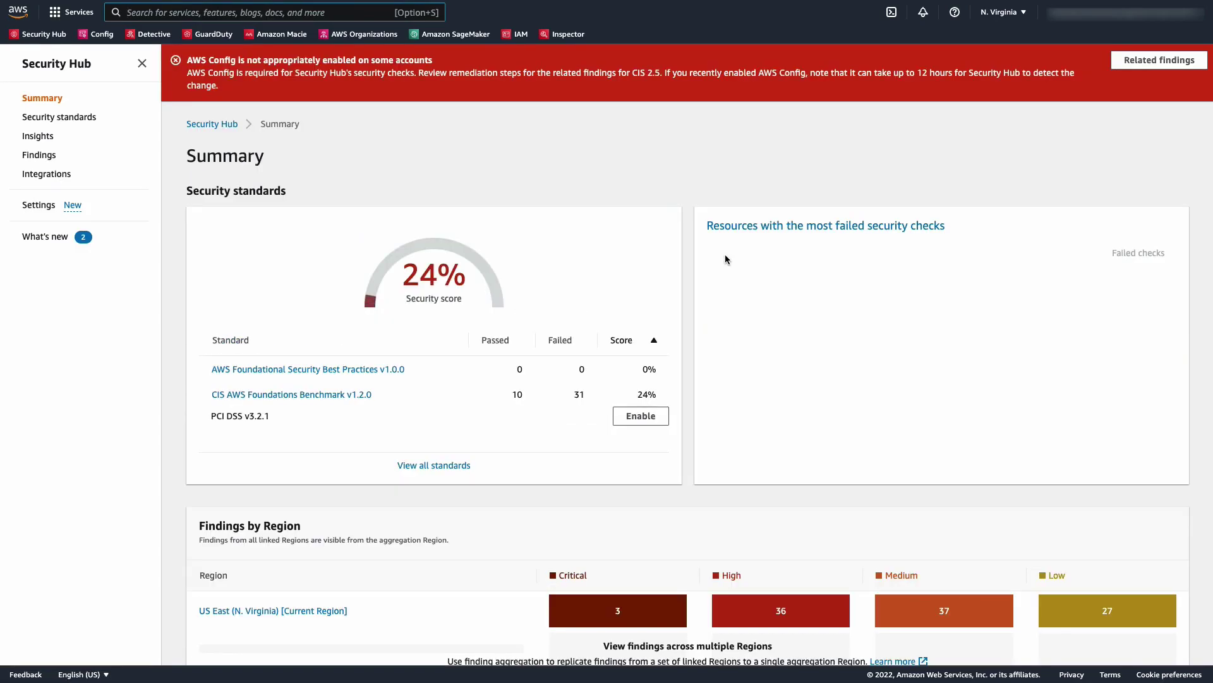
scroll(686, 278, "down", 1)
scroll(687, 278, "down", 2)
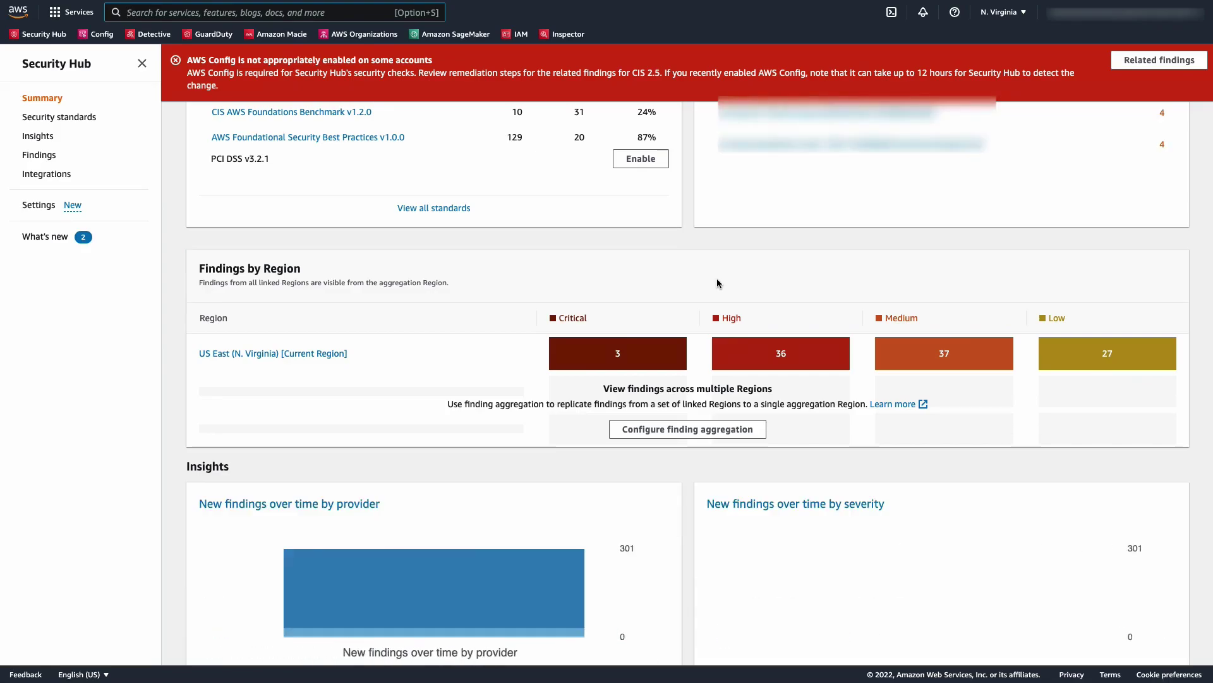
scroll(723, 283, "down", 5)
scroll(716, 278, "down", 5)
scroll(715, 278, "down", 3)
scroll(716, 277, "down", 3)
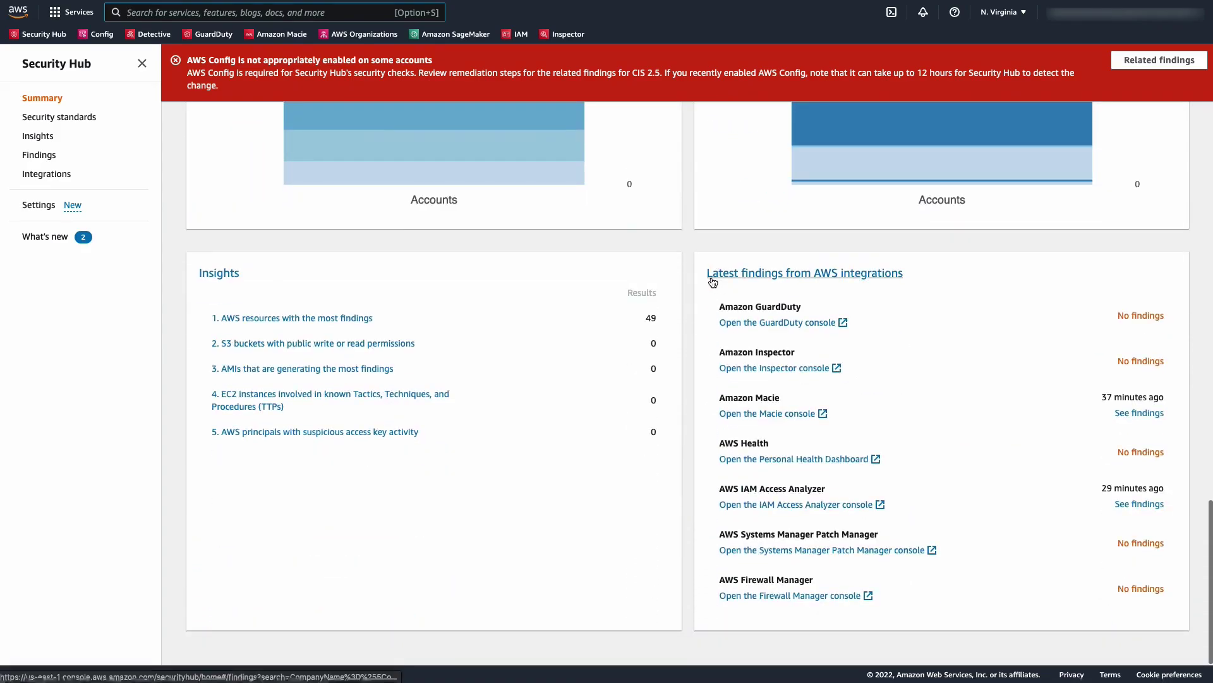